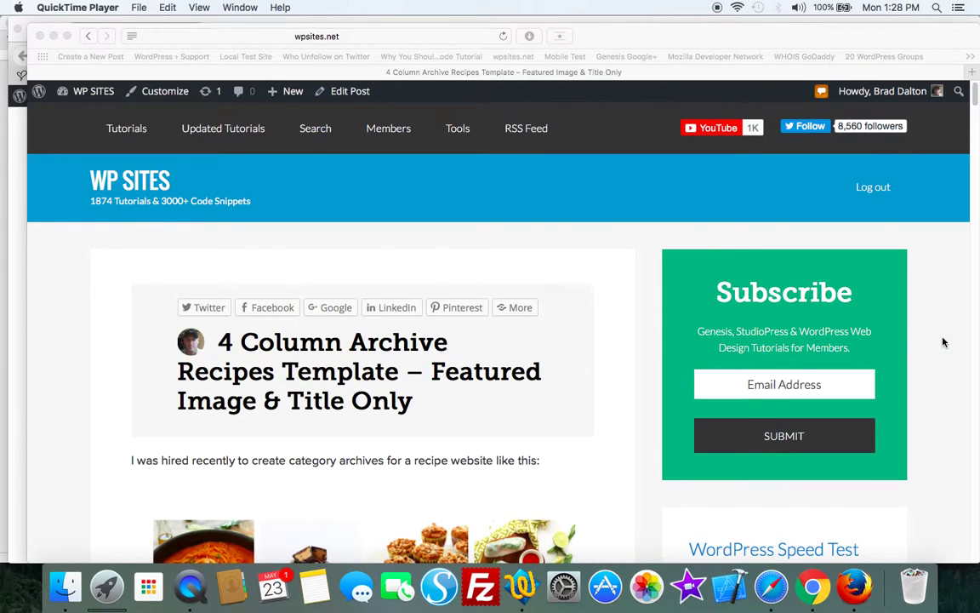
Scroll the wpsites.net tutorial to its four-column recipe grid, then switch to the Grid Archives site
scroll(943, 342, down, 1)
scroll(943, 342, down, 2)
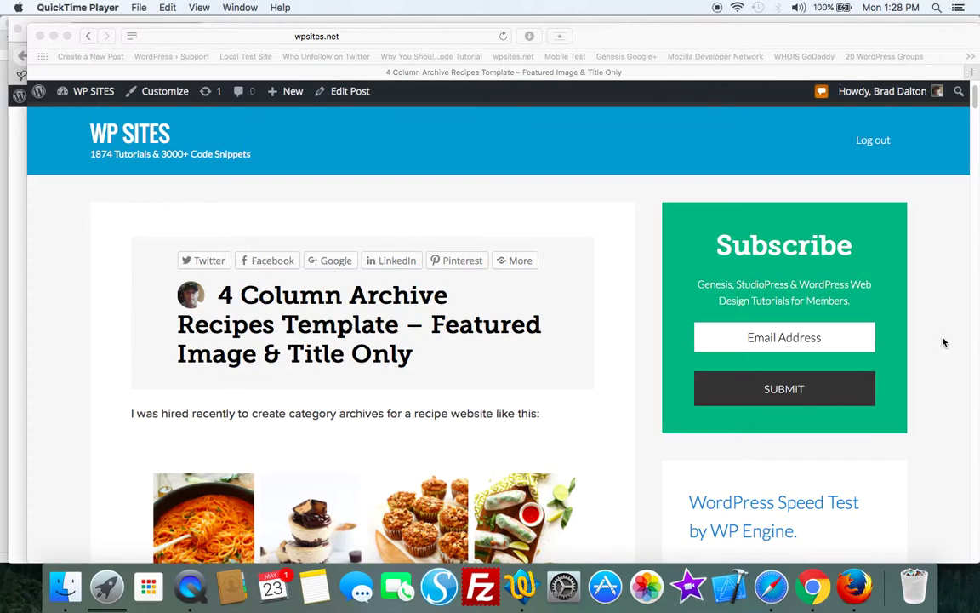
scroll(943, 340, down, 5)
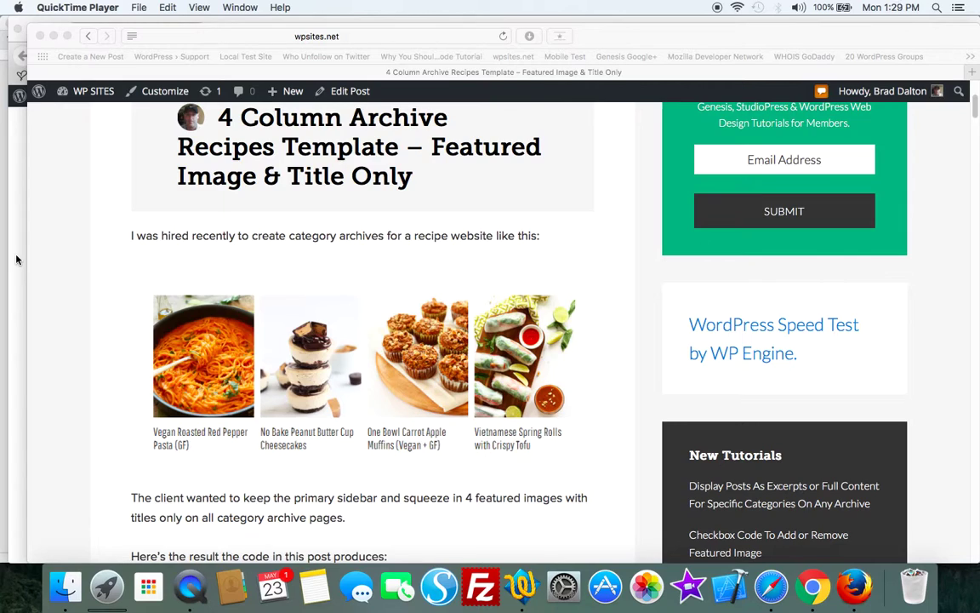
key(super+Tab)
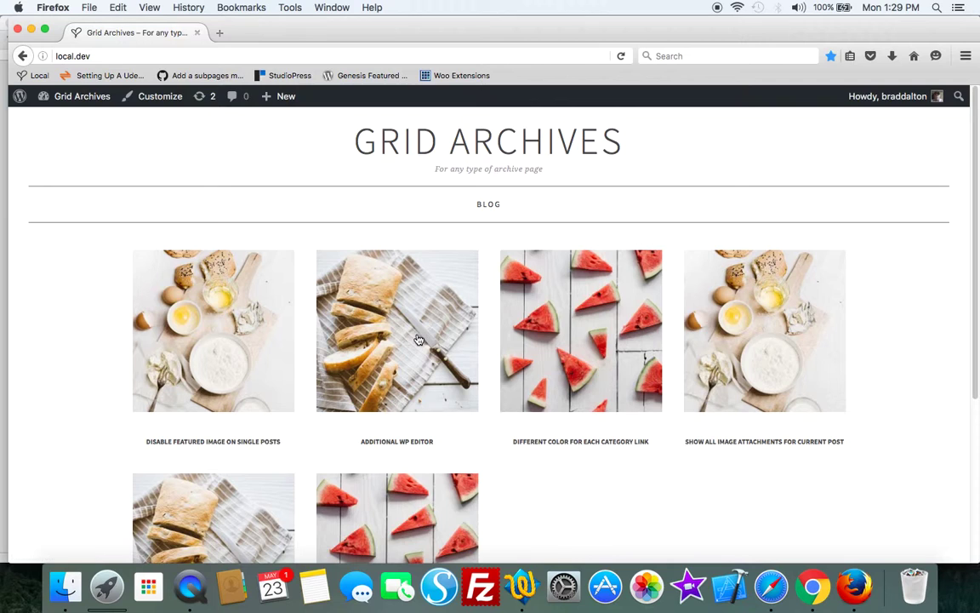
Go from the Additional WP Editor post to Category One's Edit Category page
click(375, 302)
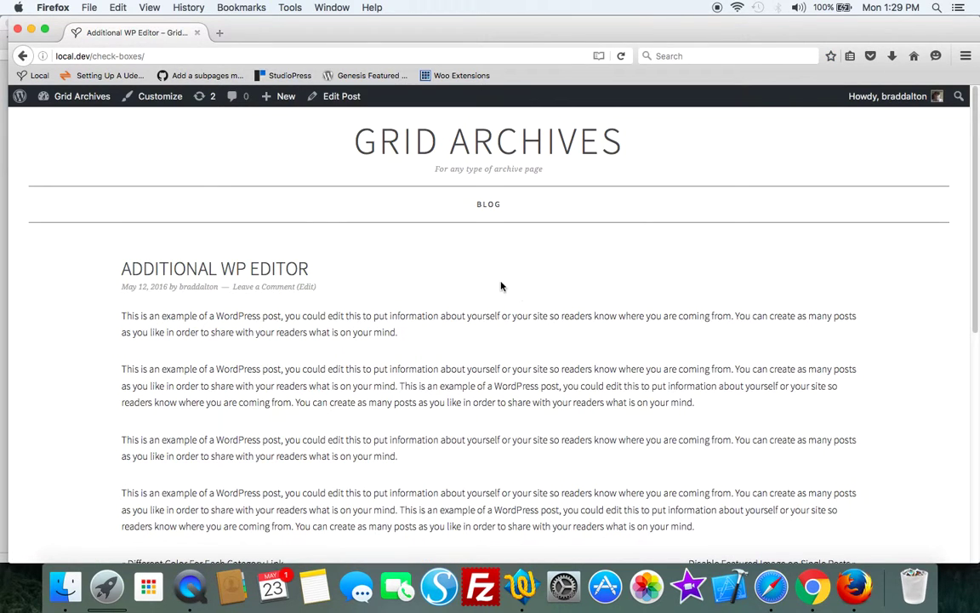
scroll(794, 244, down, 8)
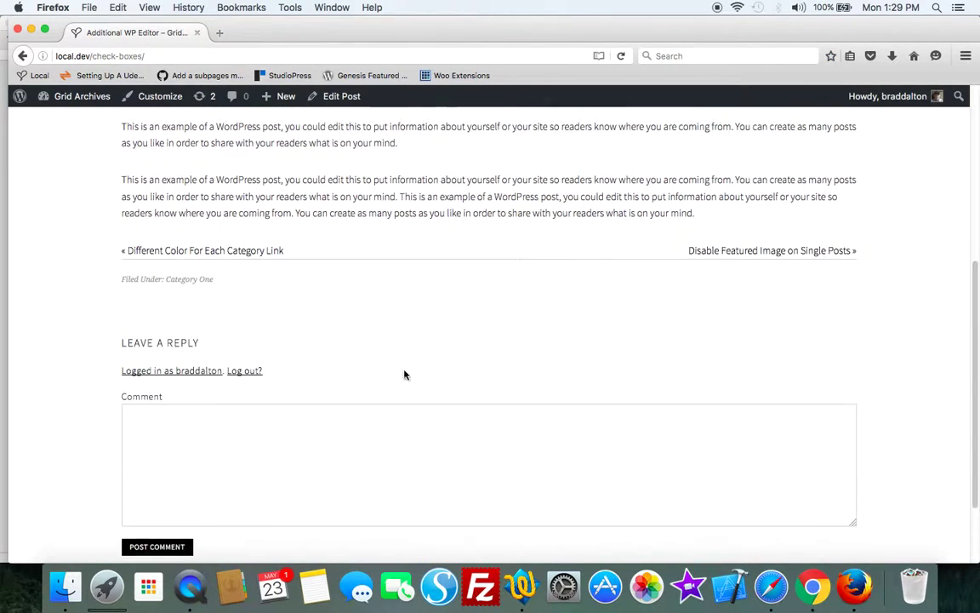
click(189, 276)
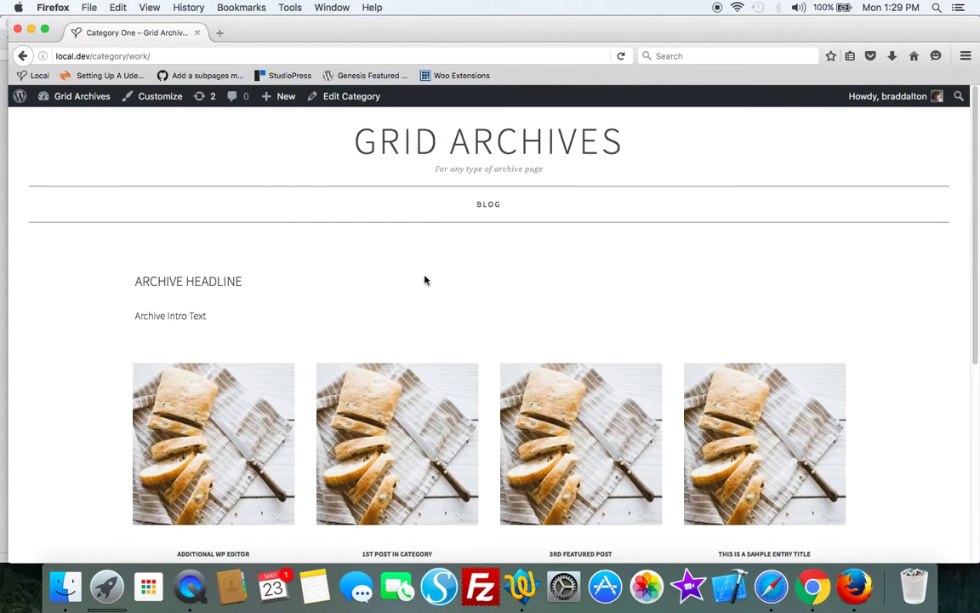
scroll(425, 281, down, 5)
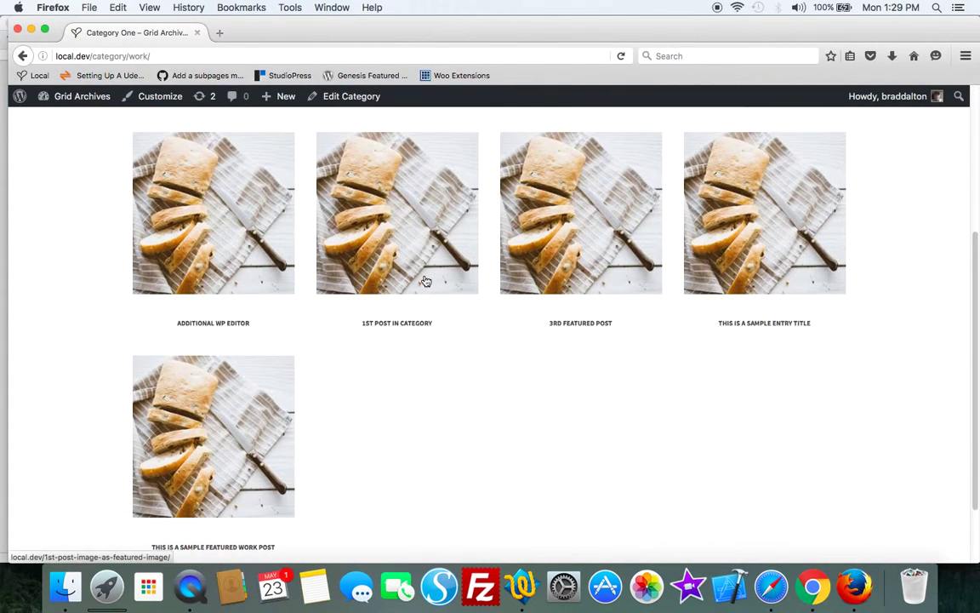
click(357, 98)
Switch Category One from full-width to the content-sidebar layout and save it
scroll(463, 192, down, 10)
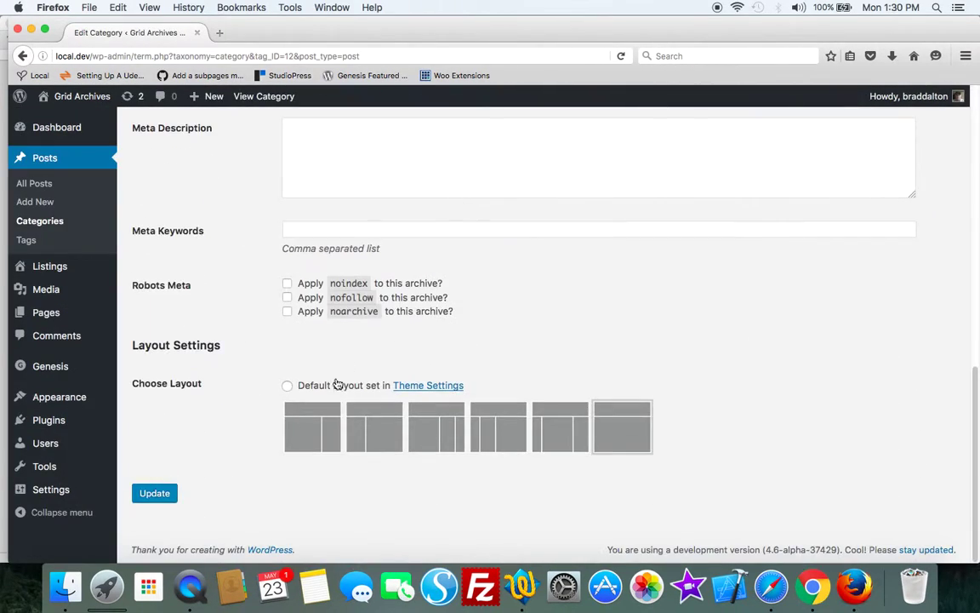
click(286, 385)
click(308, 412)
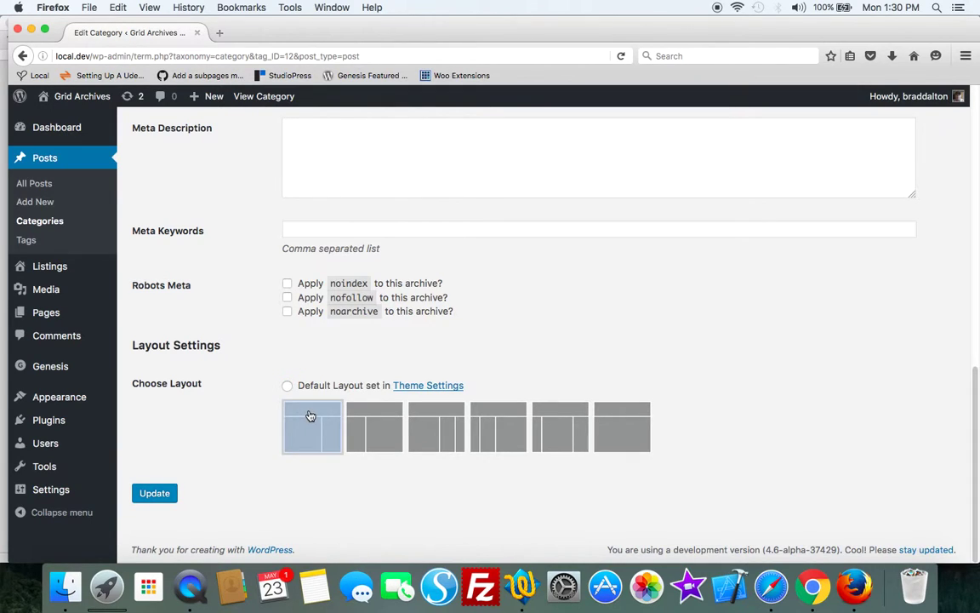
click(155, 491)
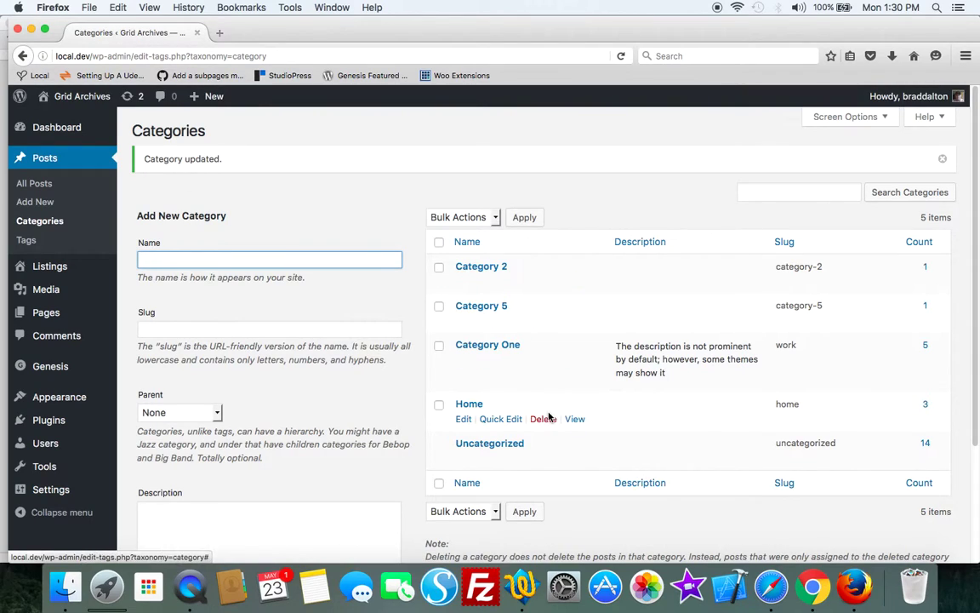
click(575, 361)
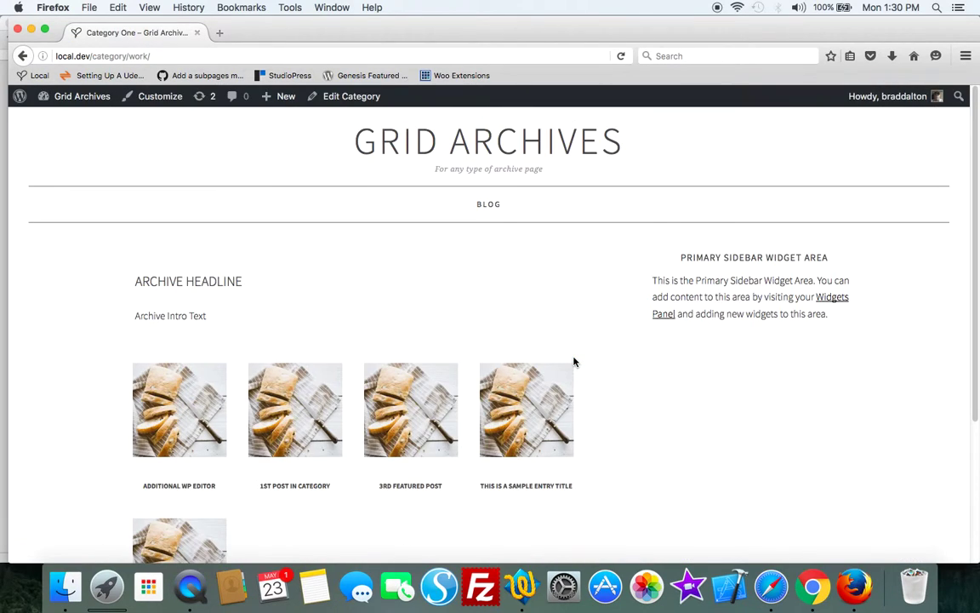
scroll(800, 396, down, 3)
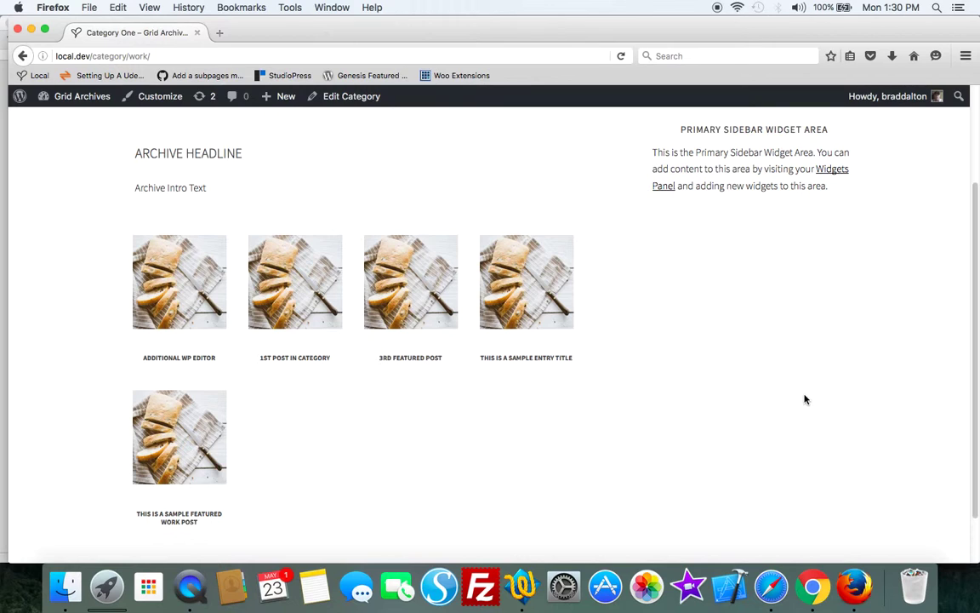
scroll(513, 192, up, 1)
scroll(513, 191, up, 1)
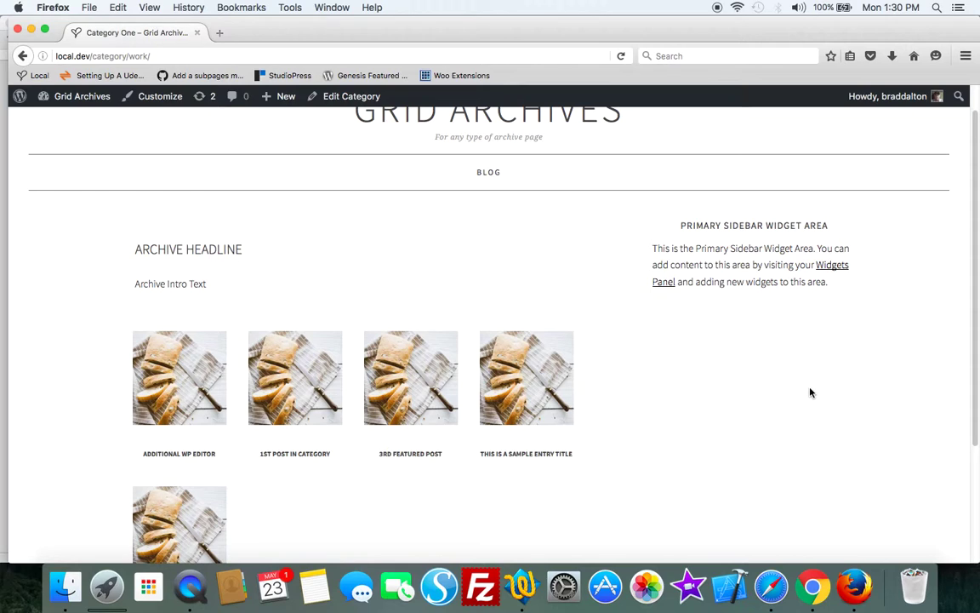
Open Genesis Theme Settings from the dashboard and review the full-width Default Layout
mouse_move(72, 95)
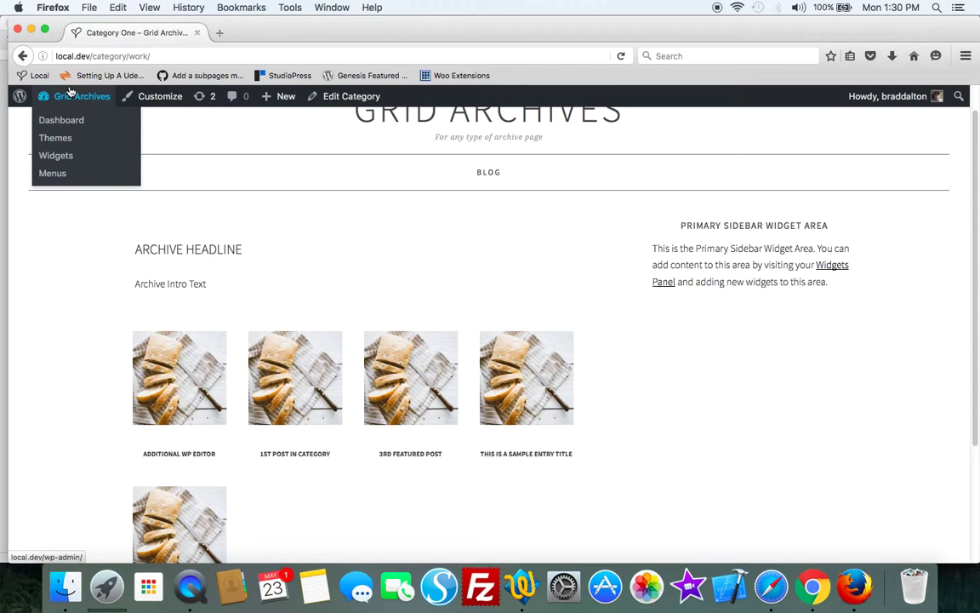
click(58, 120)
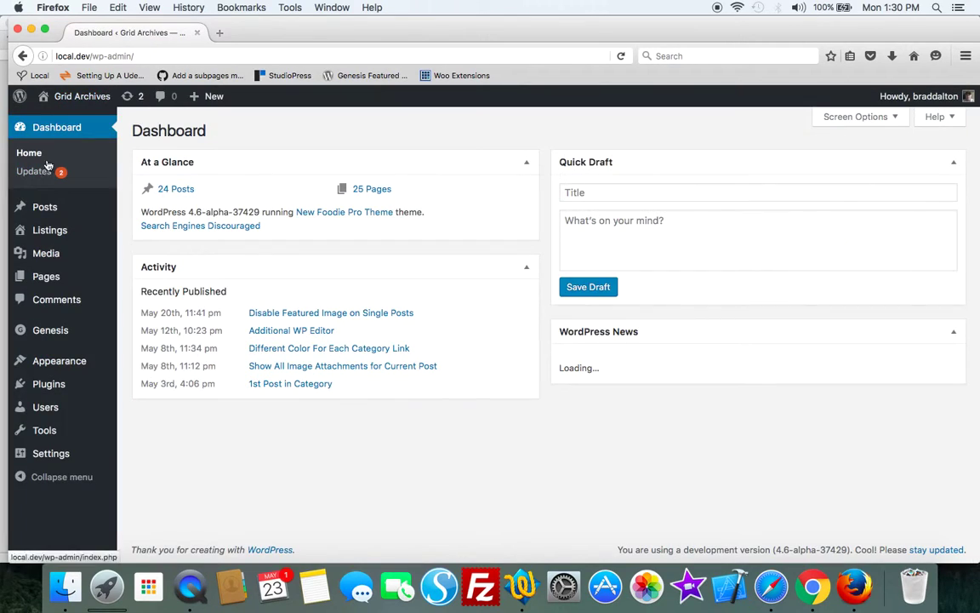
mouse_move(45, 263)
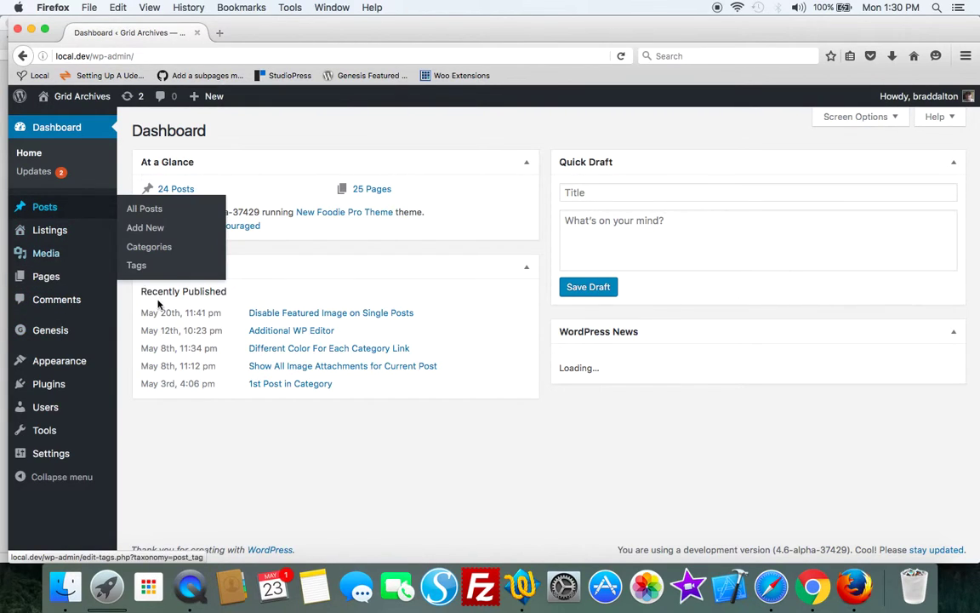
mouse_move(104, 329)
click(148, 332)
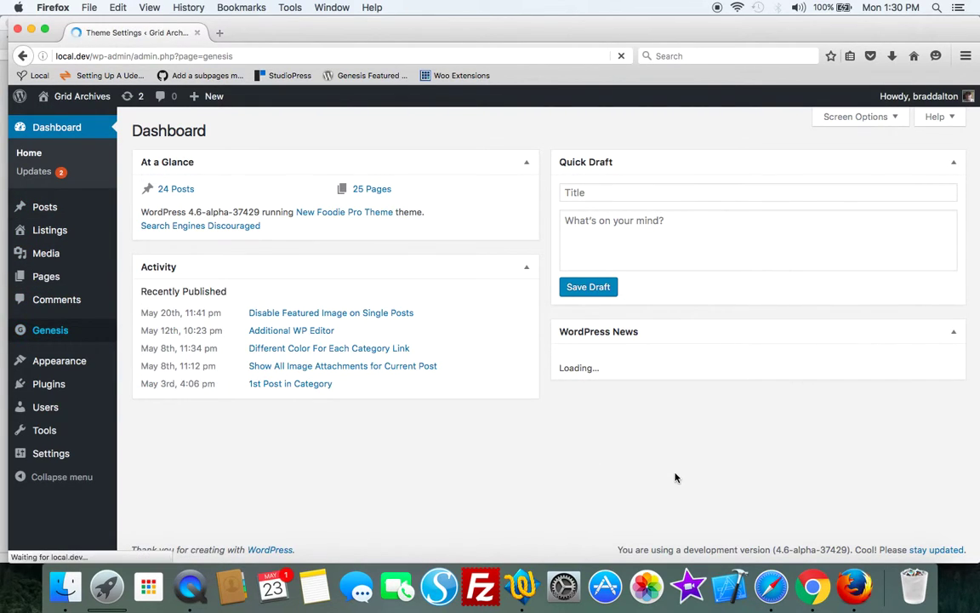
scroll(676, 478, down, 1)
scroll(677, 477, down, 10)
scroll(676, 477, up, 6)
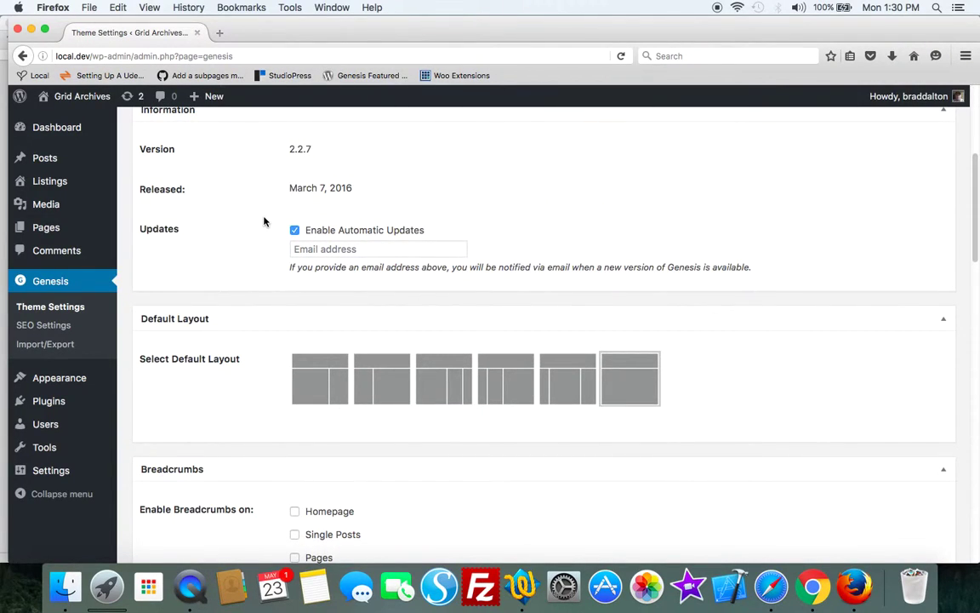
Go from the home page's Additional WP Editor post to Category One's Edit Category page
click(37, 75)
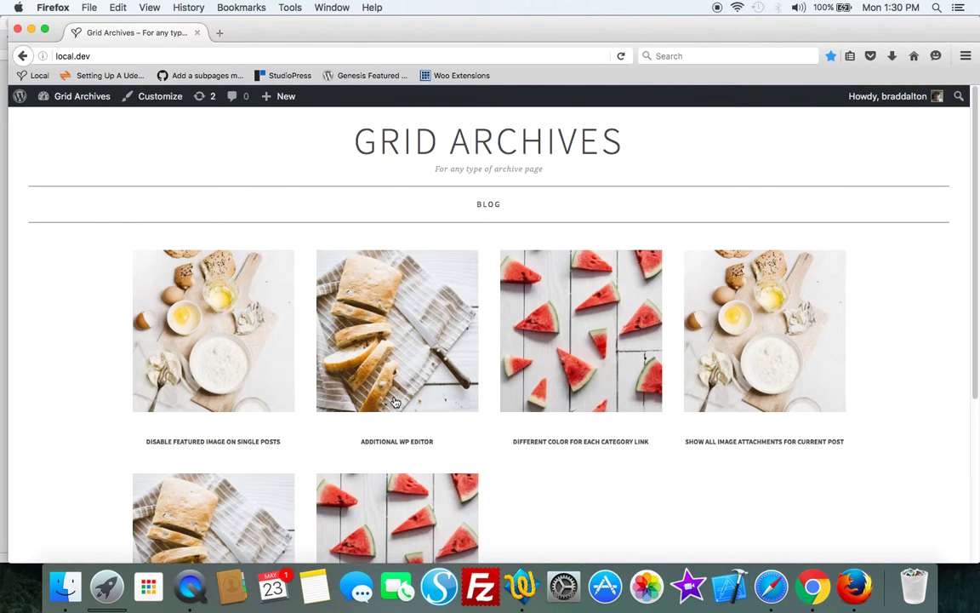
scroll(396, 402, down, 2)
click(395, 407)
scroll(388, 364, down, 2)
scroll(388, 365, down, 10)
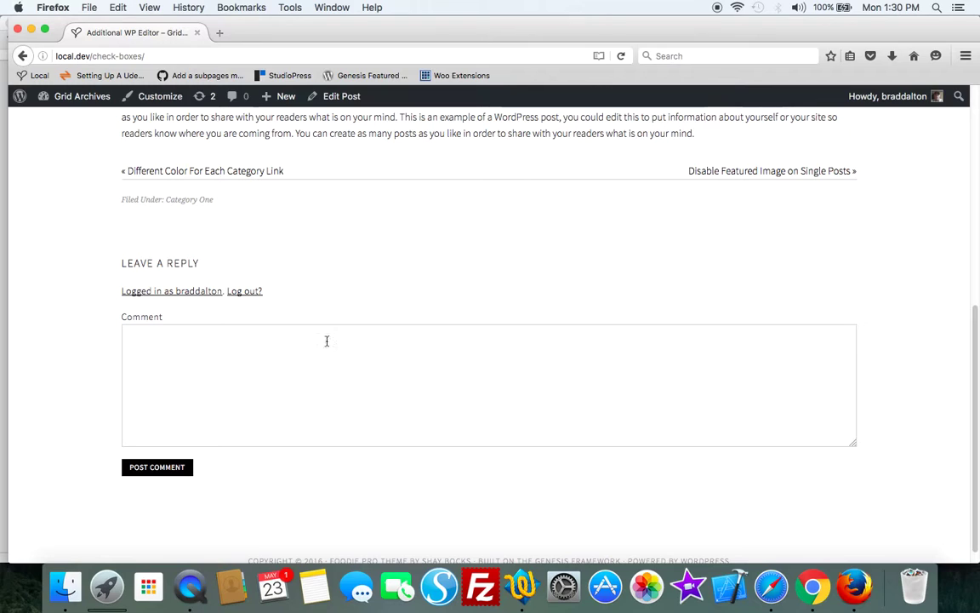
click(189, 200)
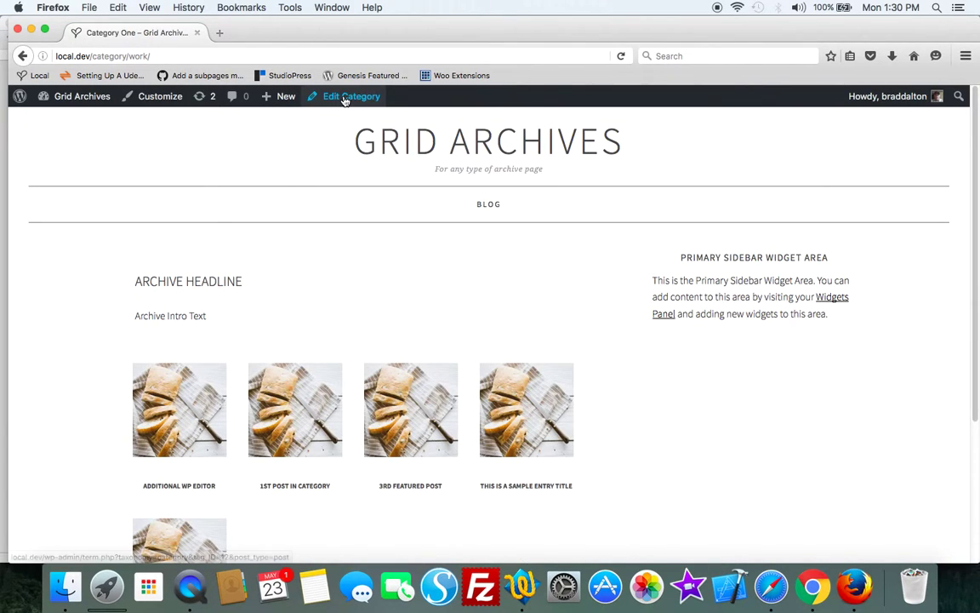
click(349, 96)
Set Category One to the full-width layout, save, and view its archive
scroll(484, 299, down, 15)
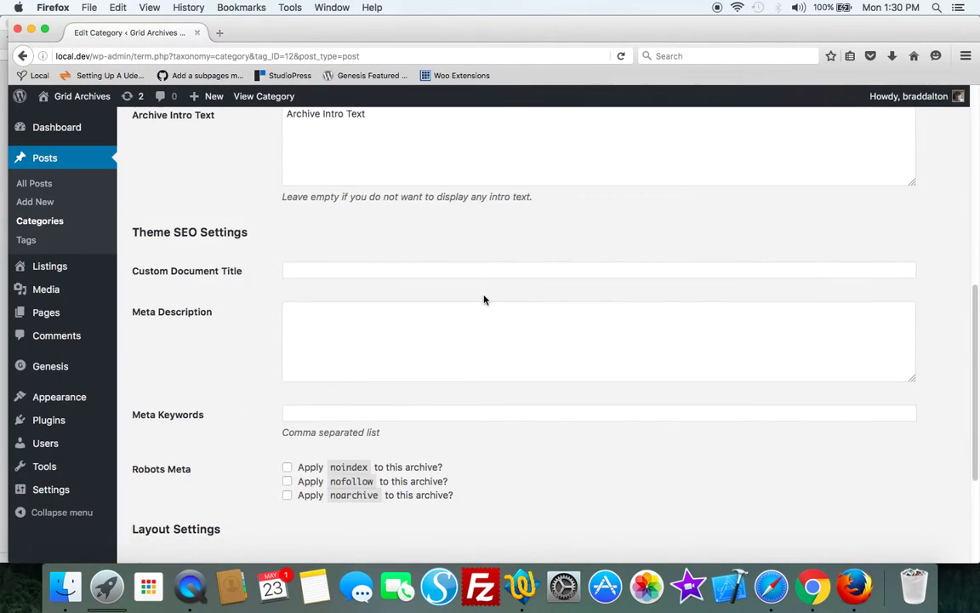
click(636, 444)
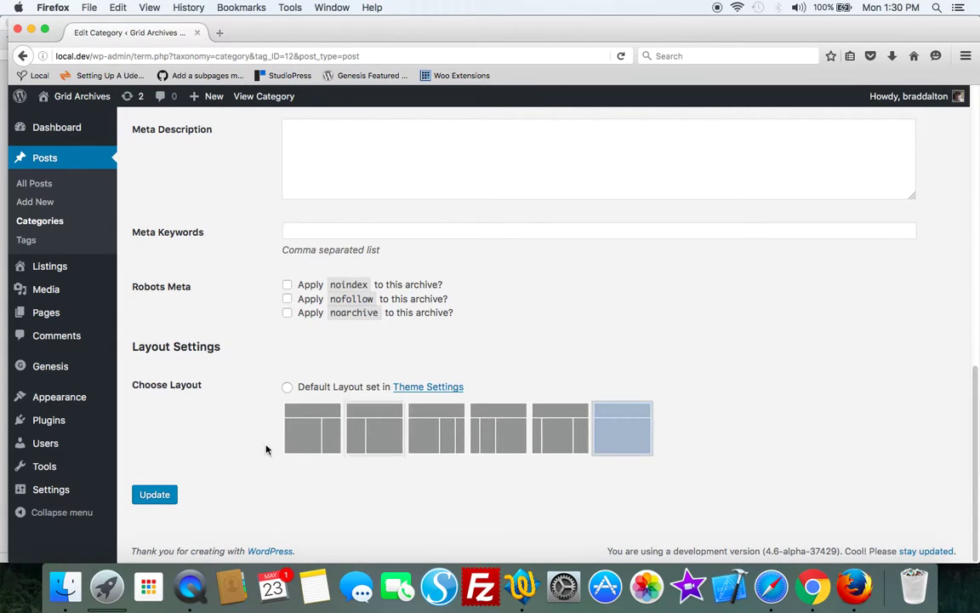
click(164, 496)
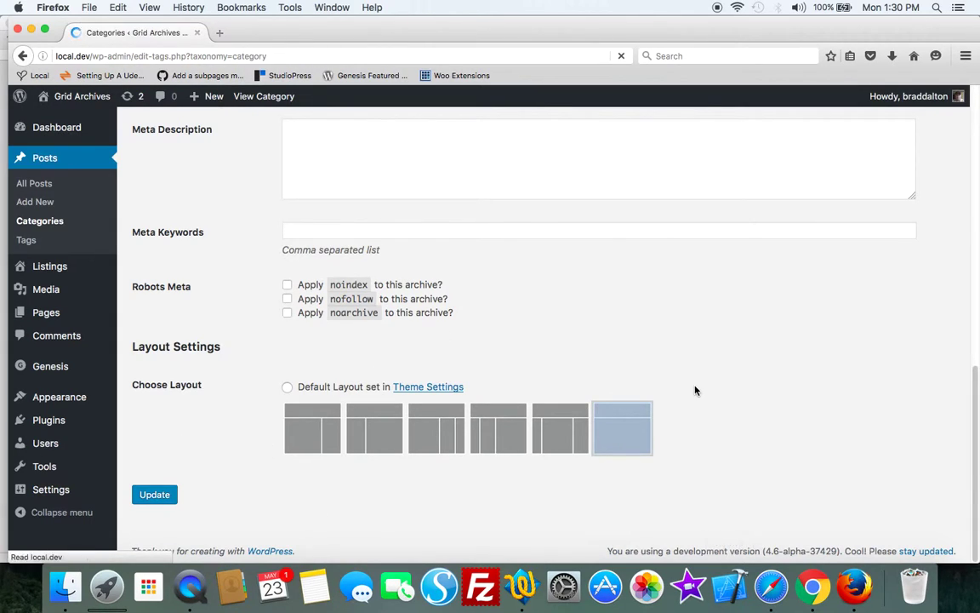
click(575, 360)
Scroll through the full-width Category One grid and return to the top
scroll(919, 297, down, 5)
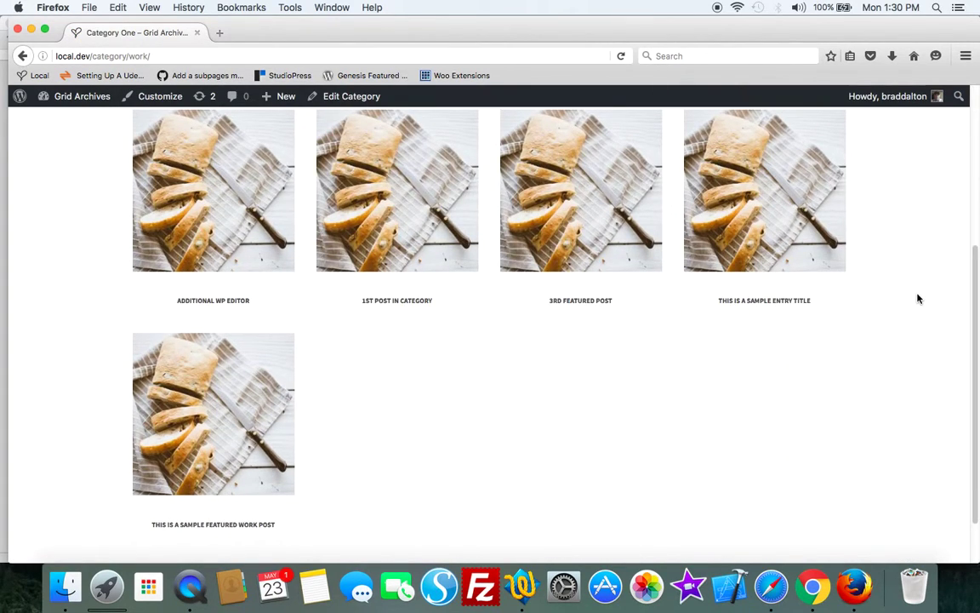
scroll(928, 304, up, 3)
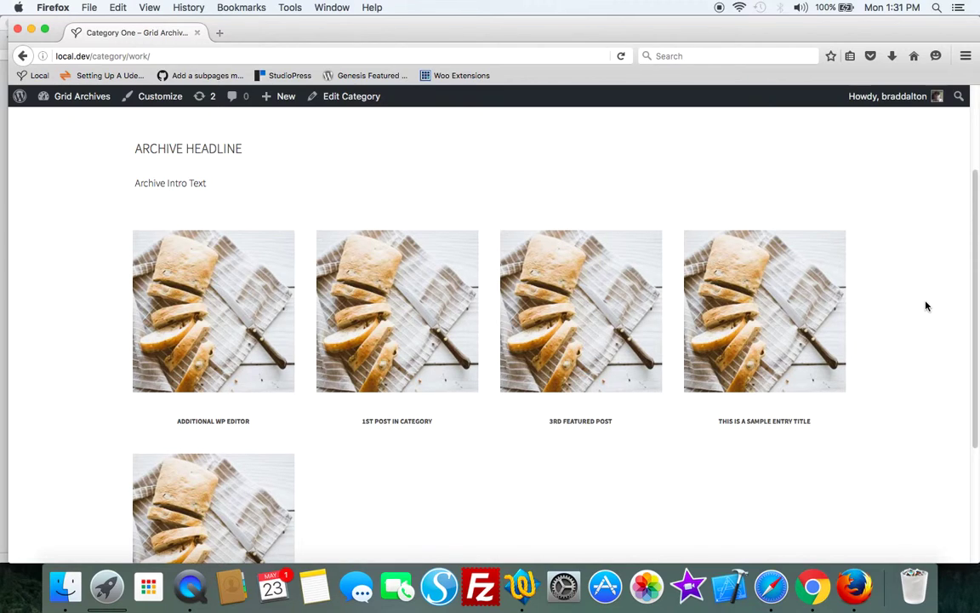
scroll(976, 289, up, 3)
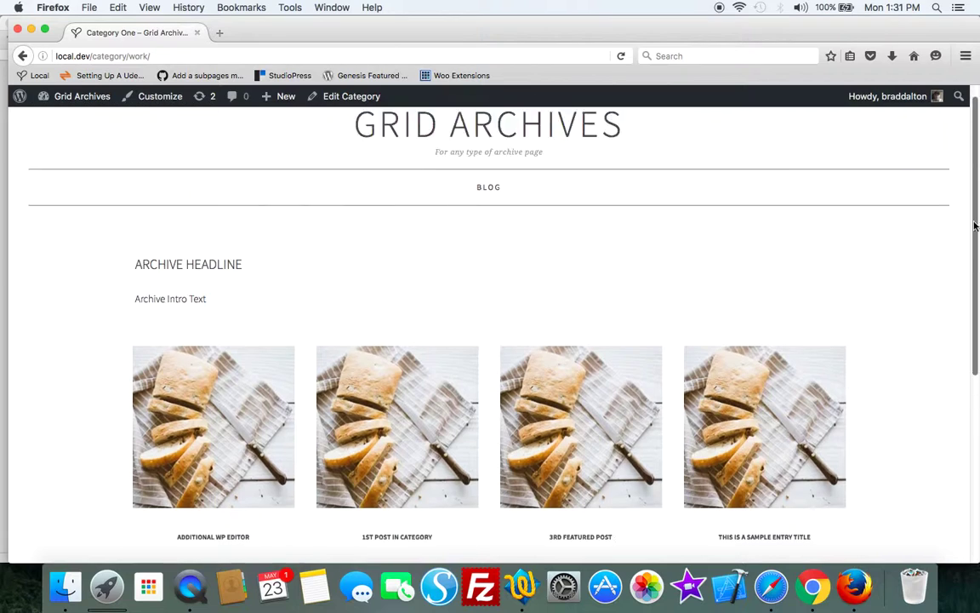
Narrow the browser to check the single-column archive grid, then widen it back to four columns
drag(977, 255, 504, 209)
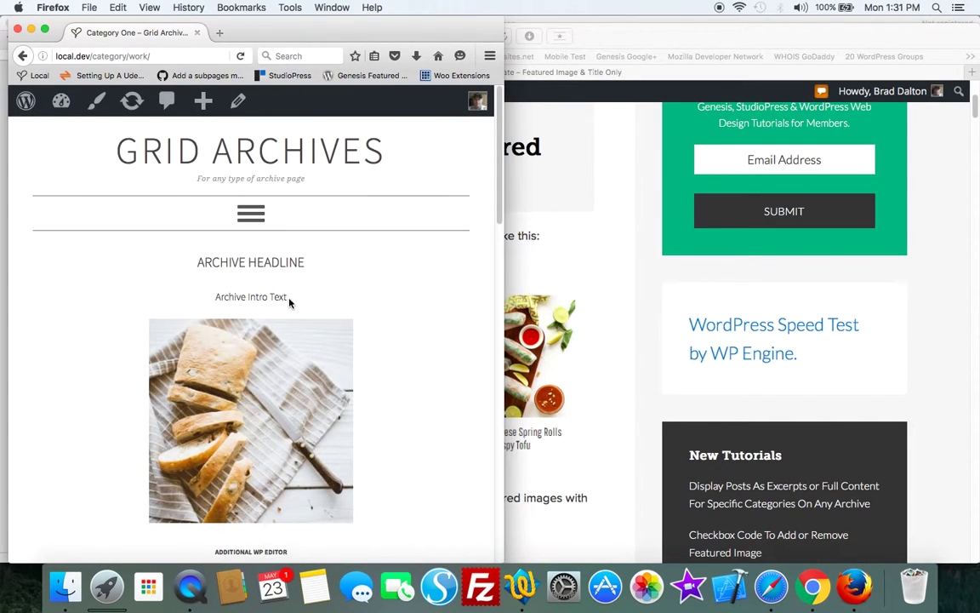
drag(291, 304, 180, 236)
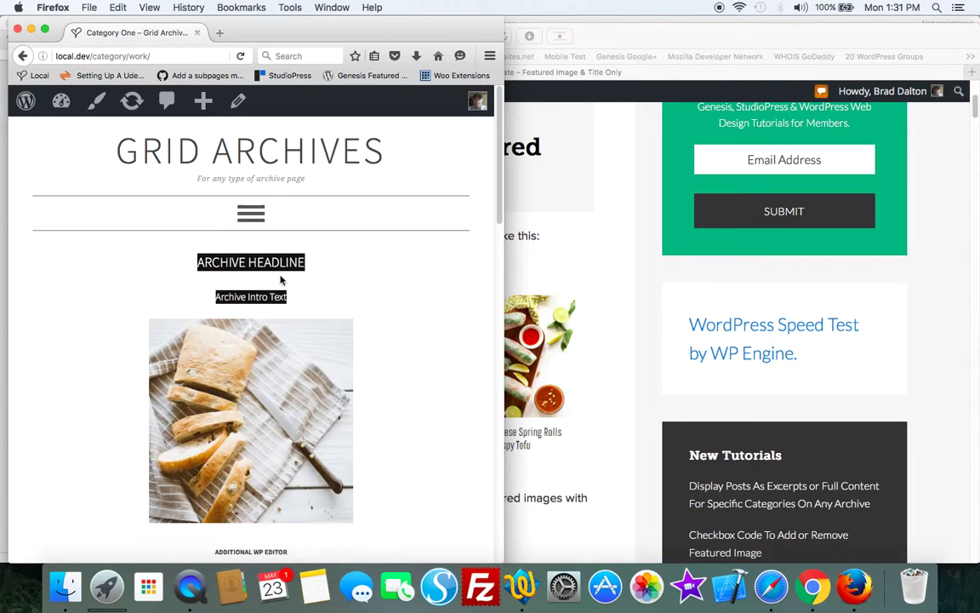
click(345, 291)
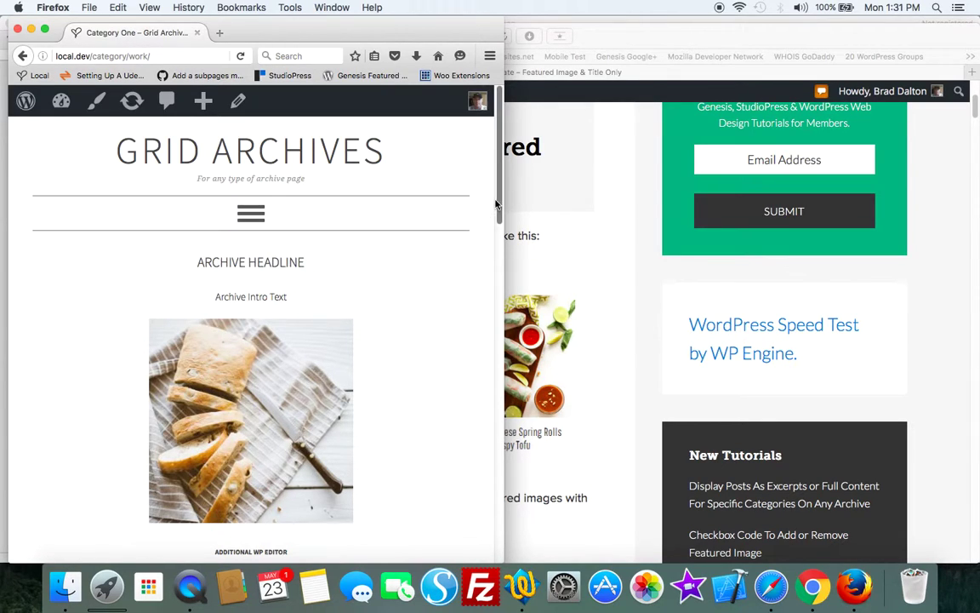
scroll(496, 237, down, 3)
drag(496, 237, 962, 256)
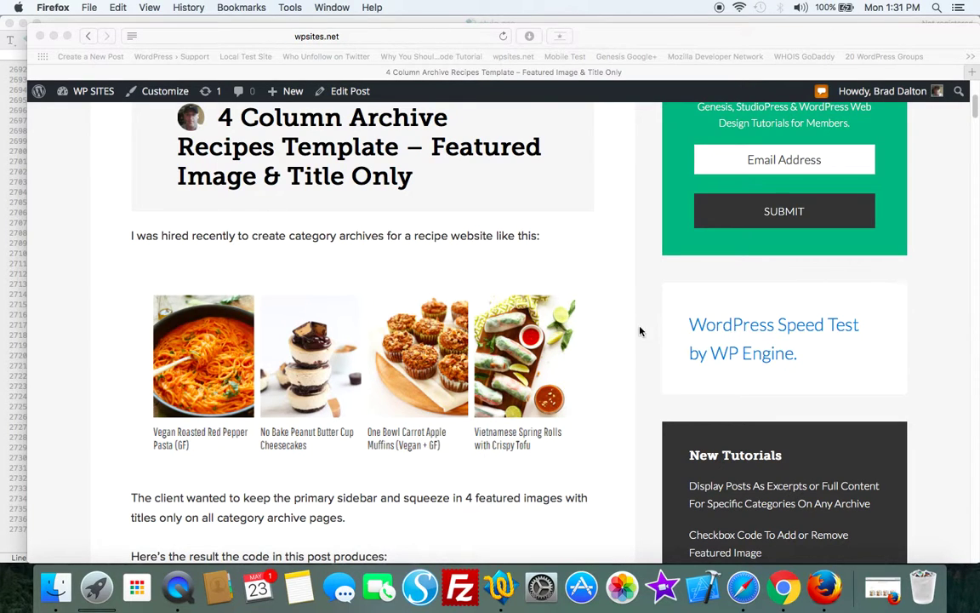
scroll(969, 291, up, 4)
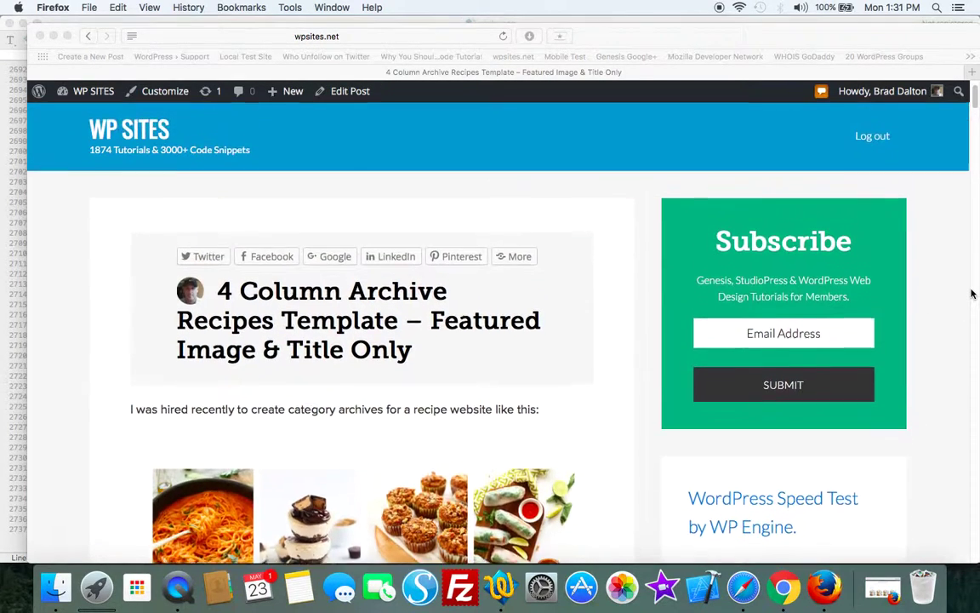
scroll(972, 294, up, 1)
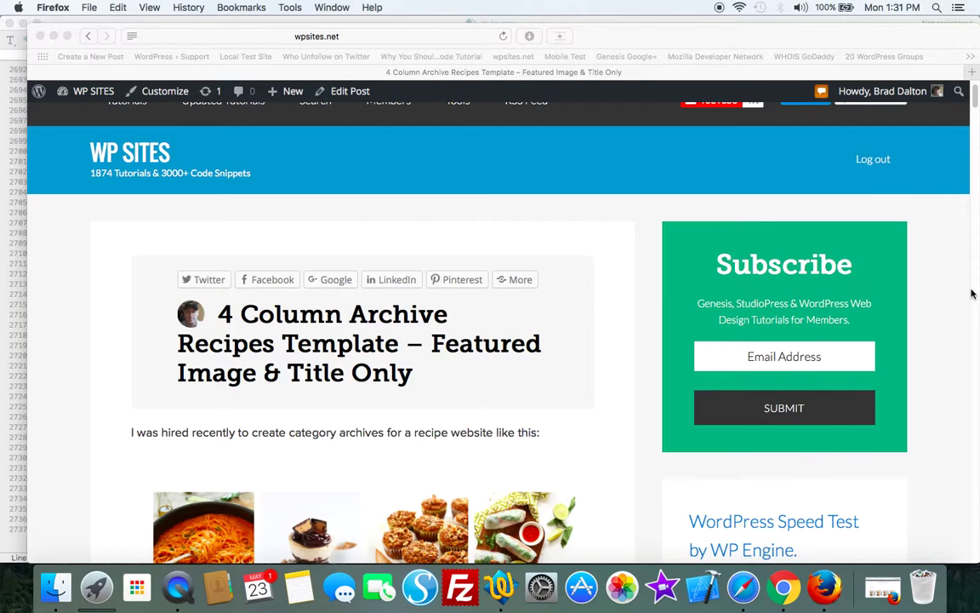
scroll(971, 294, up, 1)
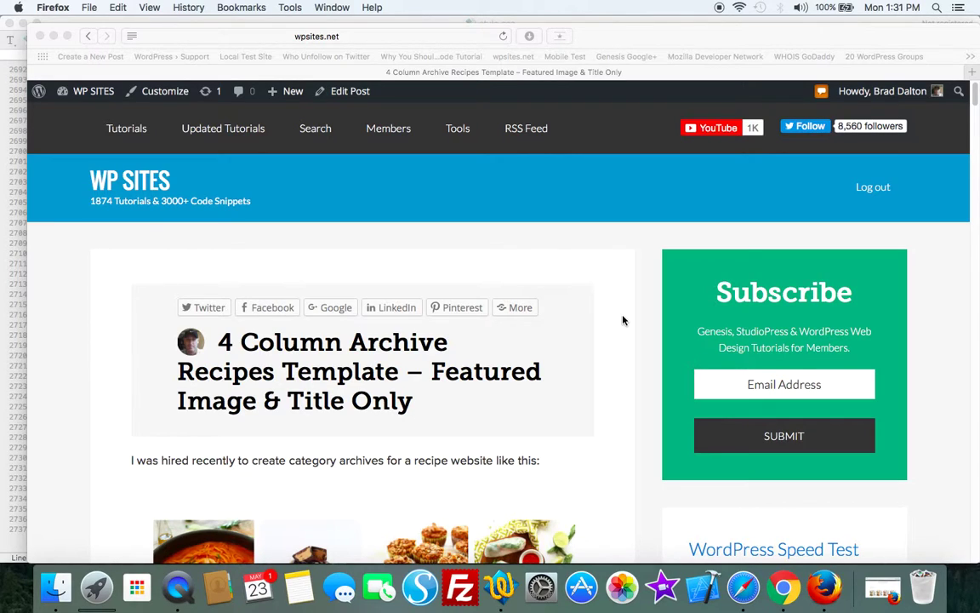
right_click(177, 587)
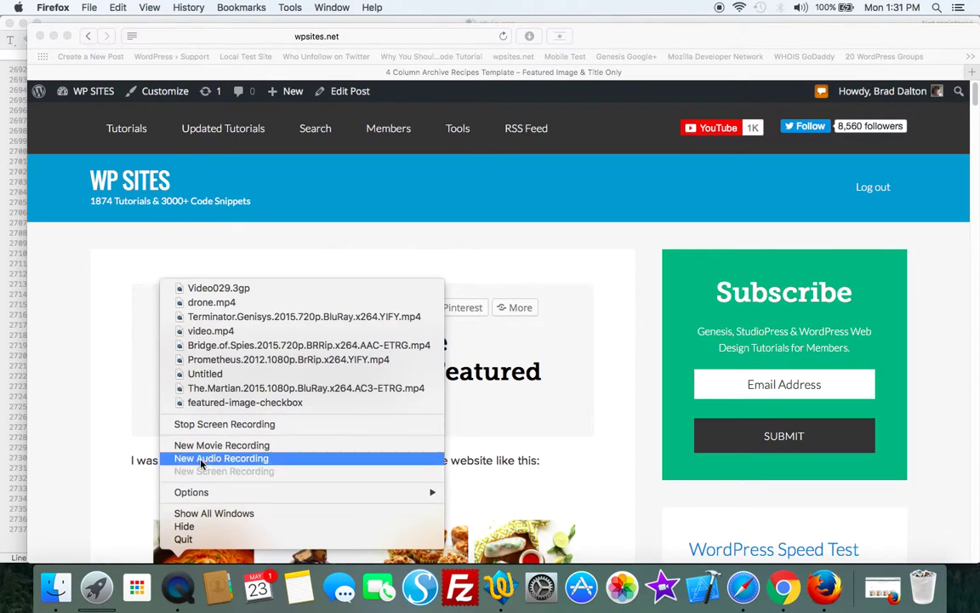